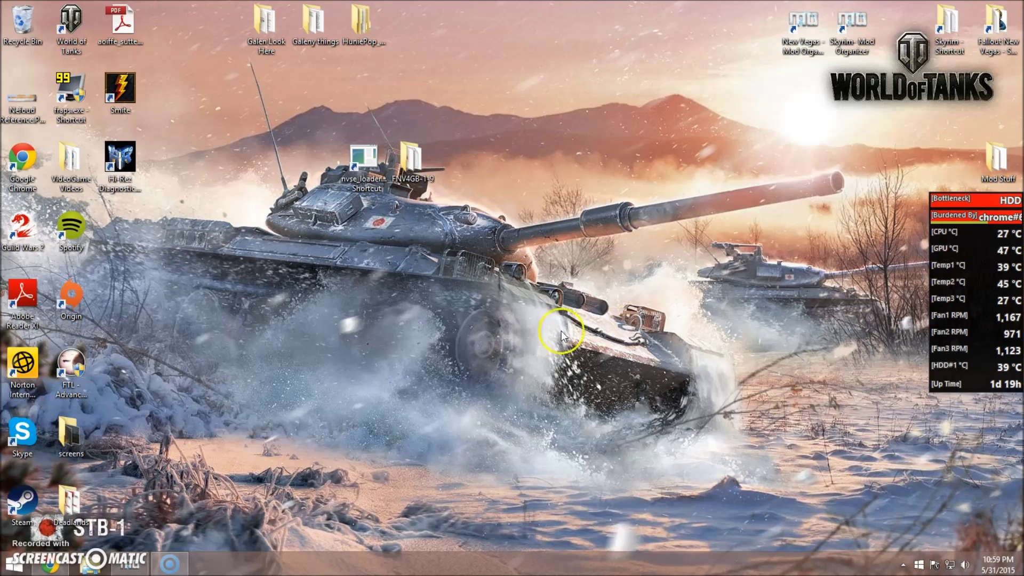
Review the New Vegas Stutter Remover mod page, highlighting its title and scrolling through it.
left_click(50, 564)
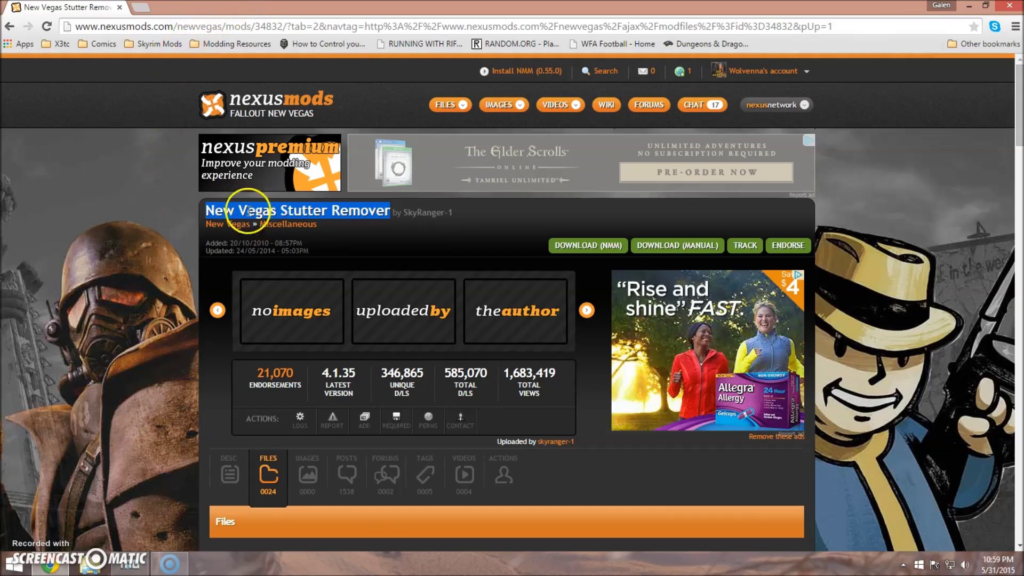
left_click(411, 212)
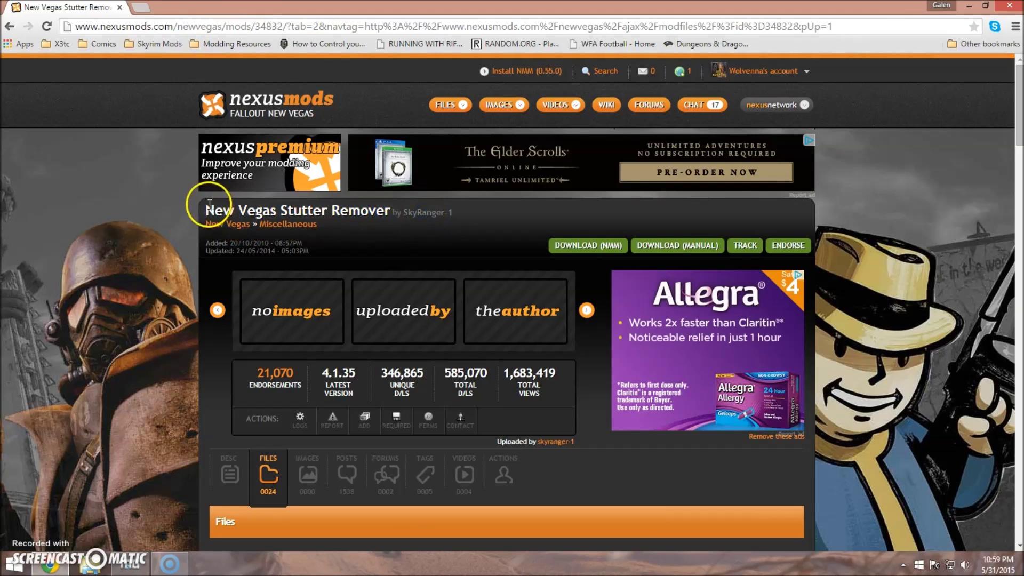
left_click_drag(205, 210, 369, 207)
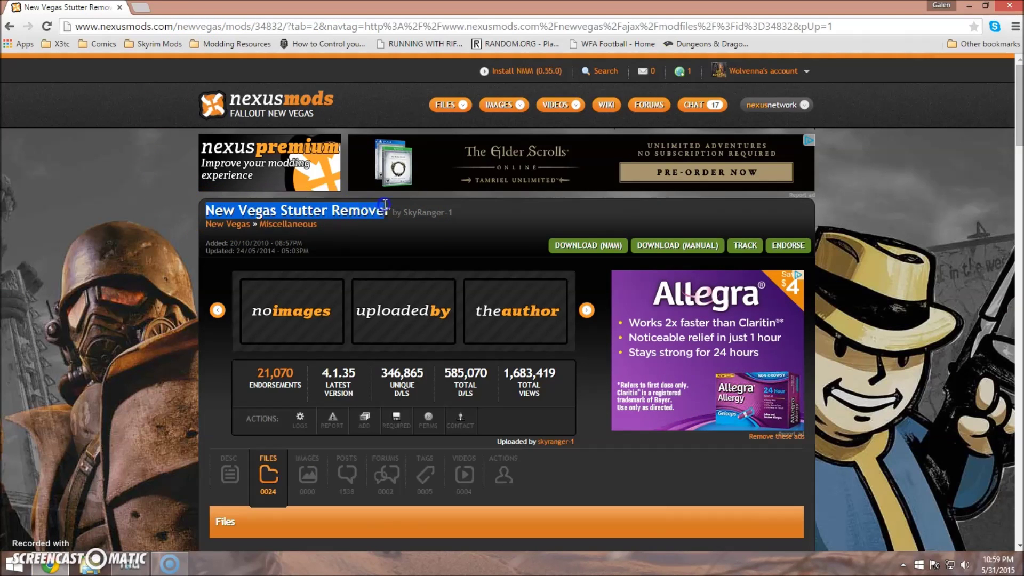
left_click(417, 213)
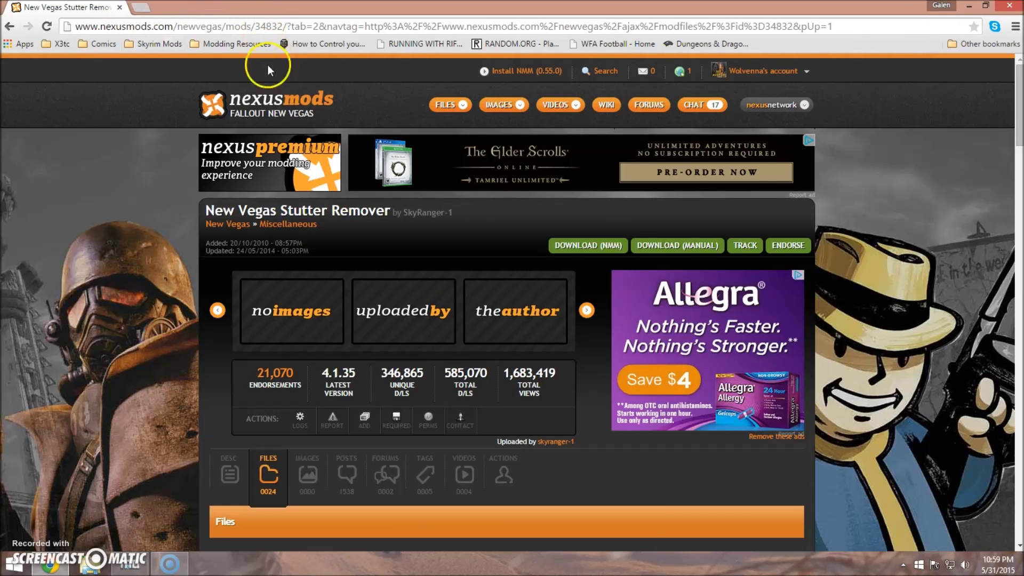
scroll(162, 305, "down", 5)
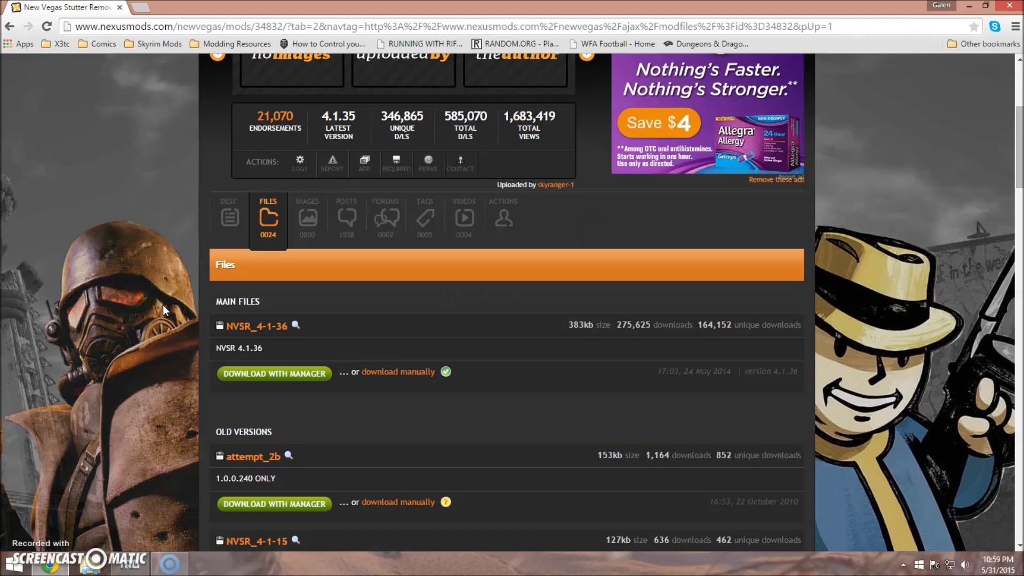
scroll(178, 282, "up", 5)
scroll(123, 264, "down", 6)
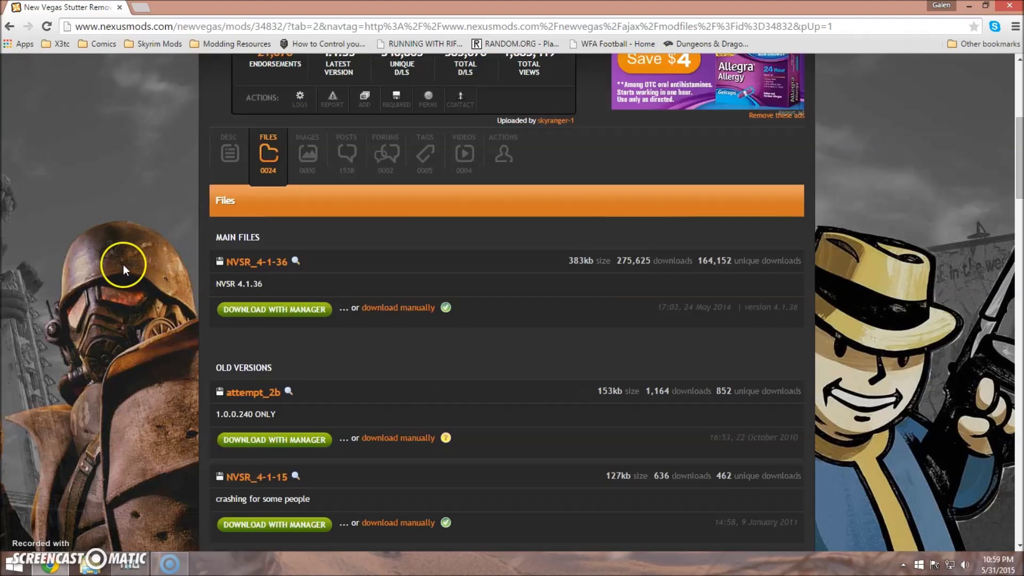
scroll(122, 265, "down", 4)
scroll(126, 263, "up", 4)
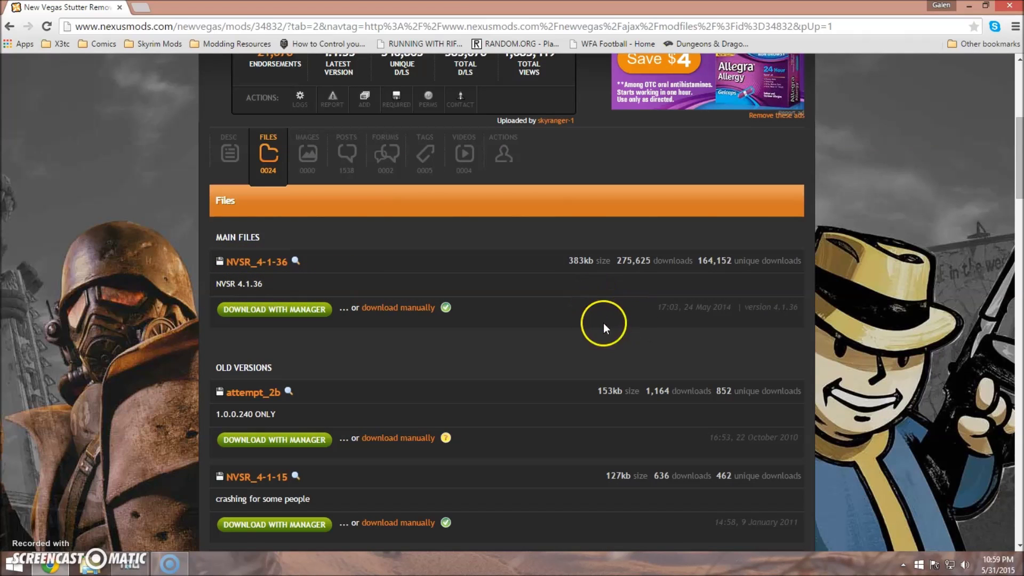
scroll(603, 321, "up", 6)
scroll(299, 435, "down", 2)
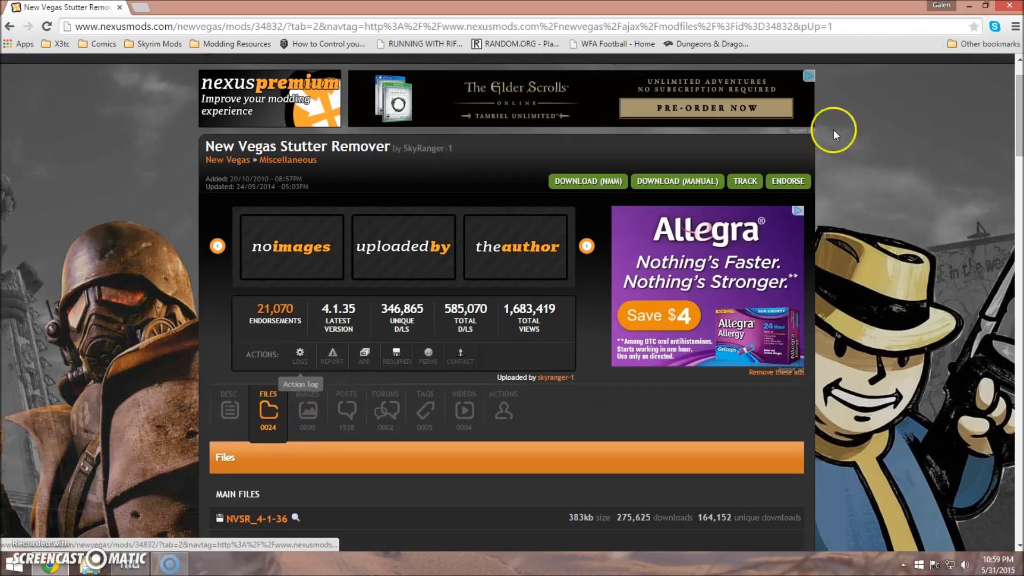
Minimize the browser and Mod Organizer to reveal the desktop.
left_click(968, 6)
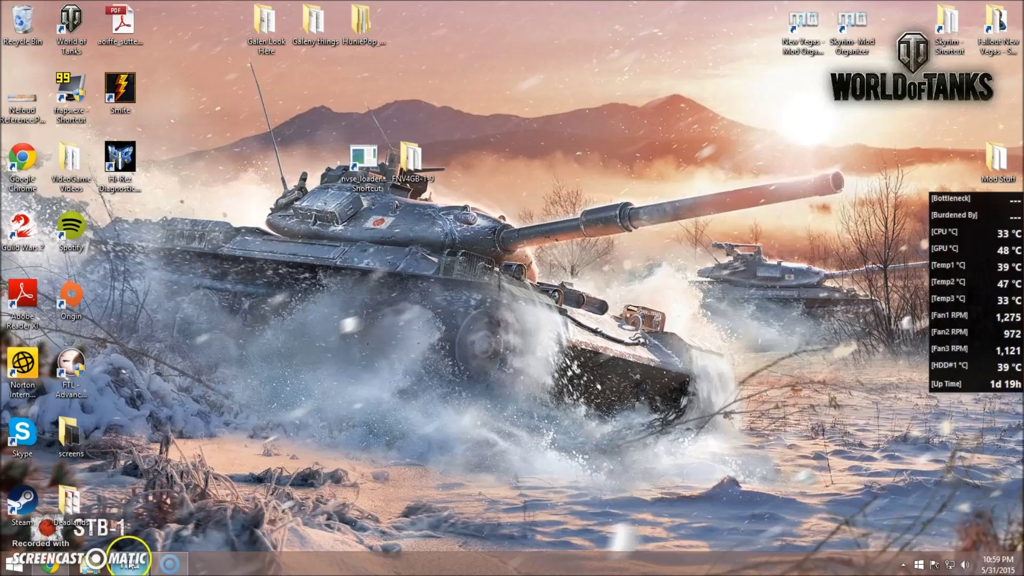
left_click(128, 562)
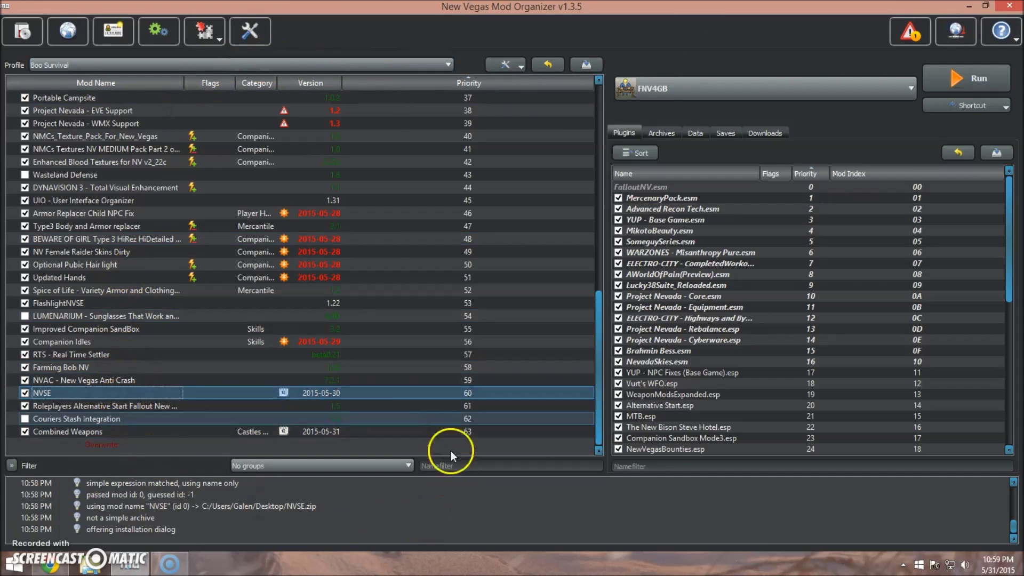
scroll(395, 405, "up", 6)
scroll(394, 401, "up", 7)
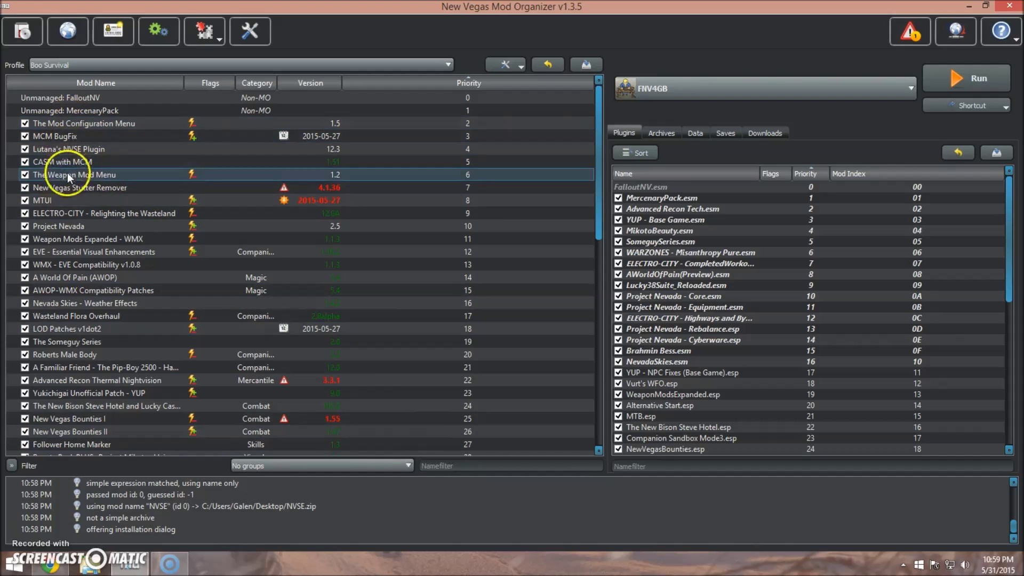
left_click(969, 7)
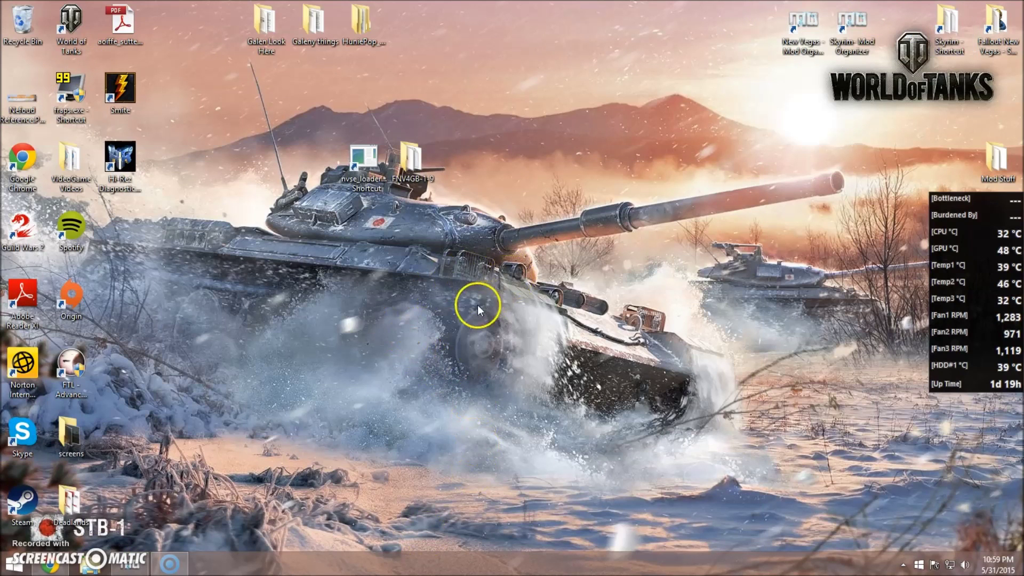
Create a new desktop folder named NVSE and open it.
right_click(456, 306)
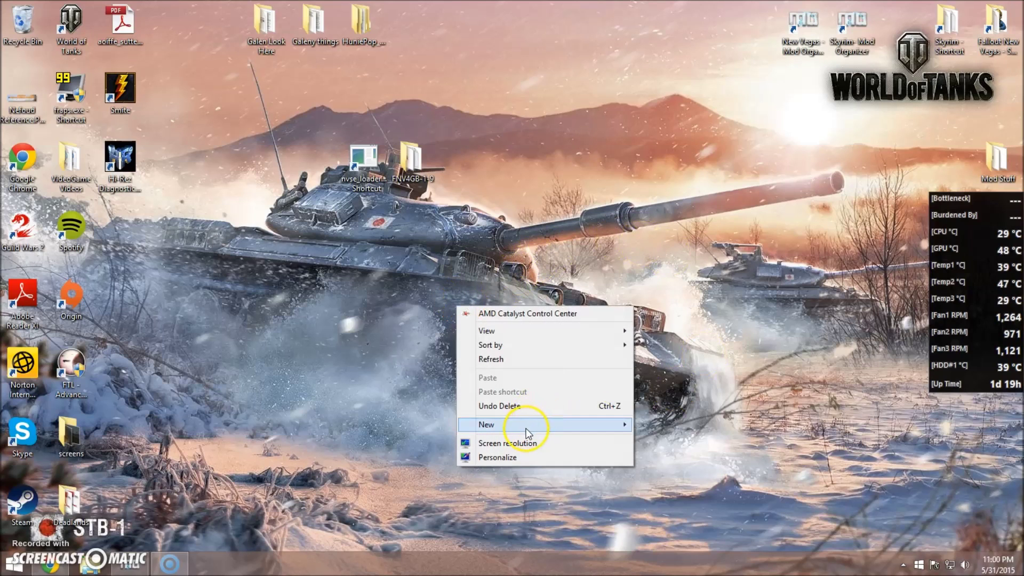
mouse_move(526, 432)
left_click(690, 268)
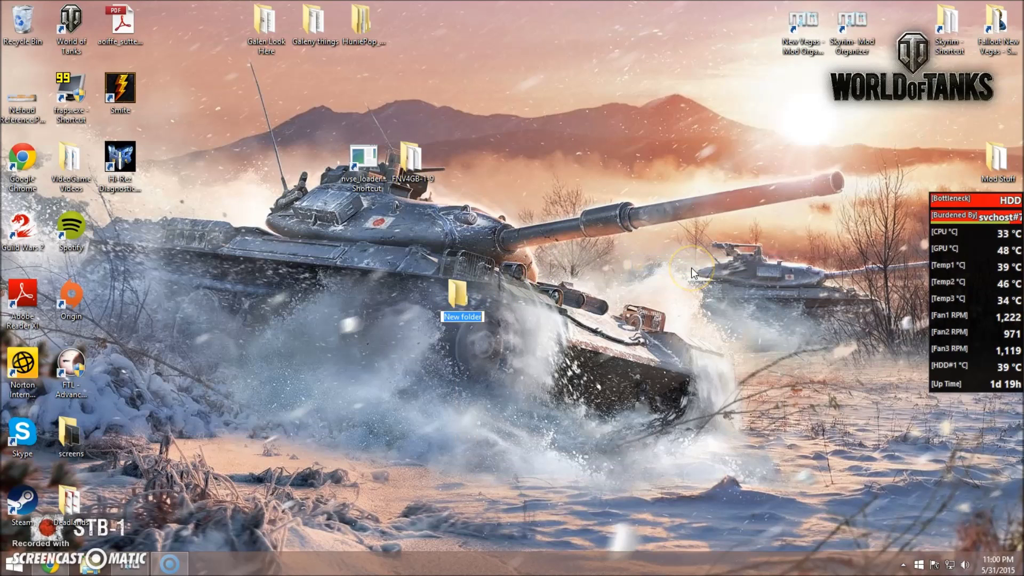
type("NVSE")
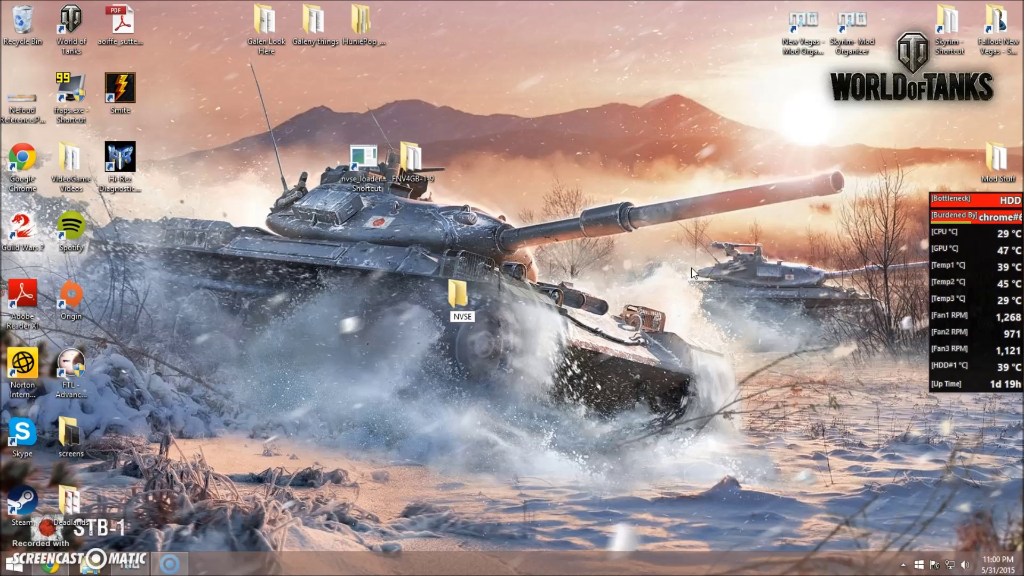
key("Return")
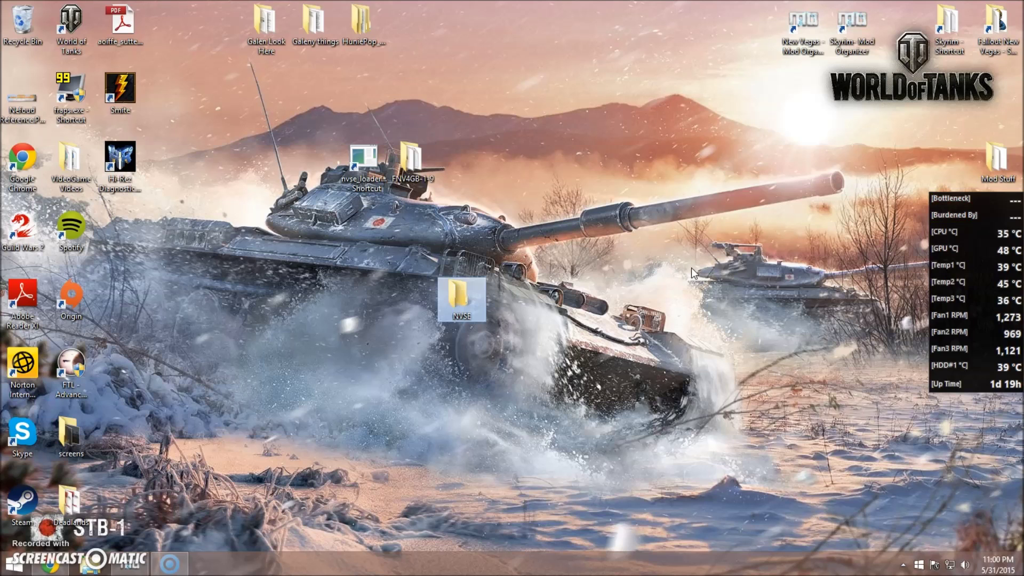
double_click(462, 293)
Create an empty NVSE.ini file in the NVSE folder and open it in Notepad.
right_click(492, 242)
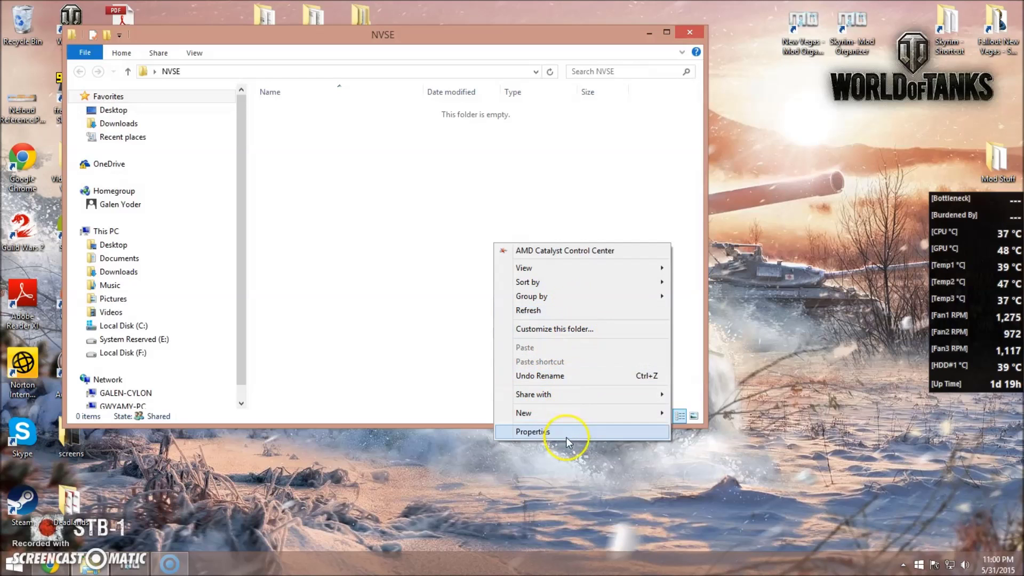
mouse_move(572, 412)
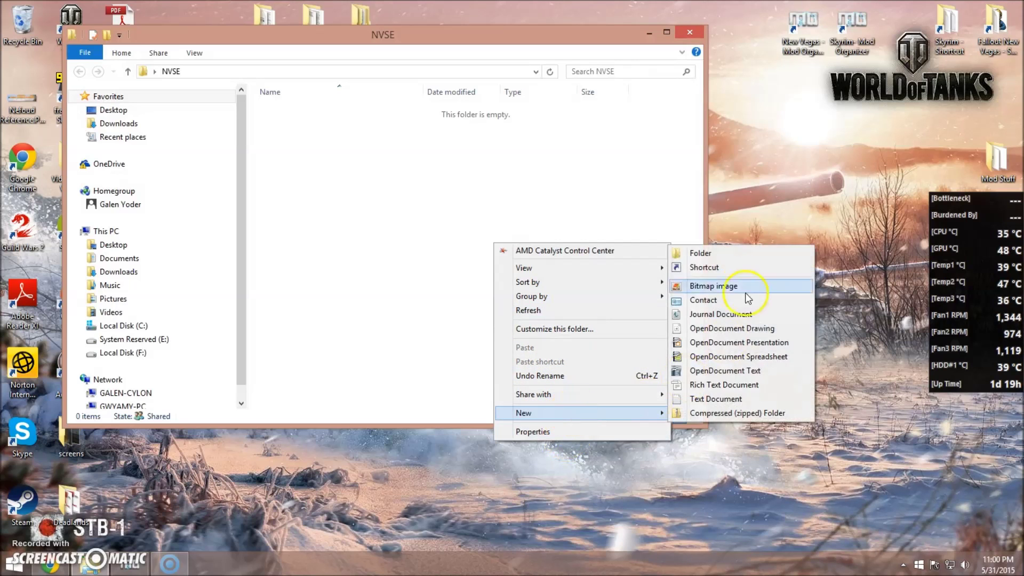
left_click(724, 407)
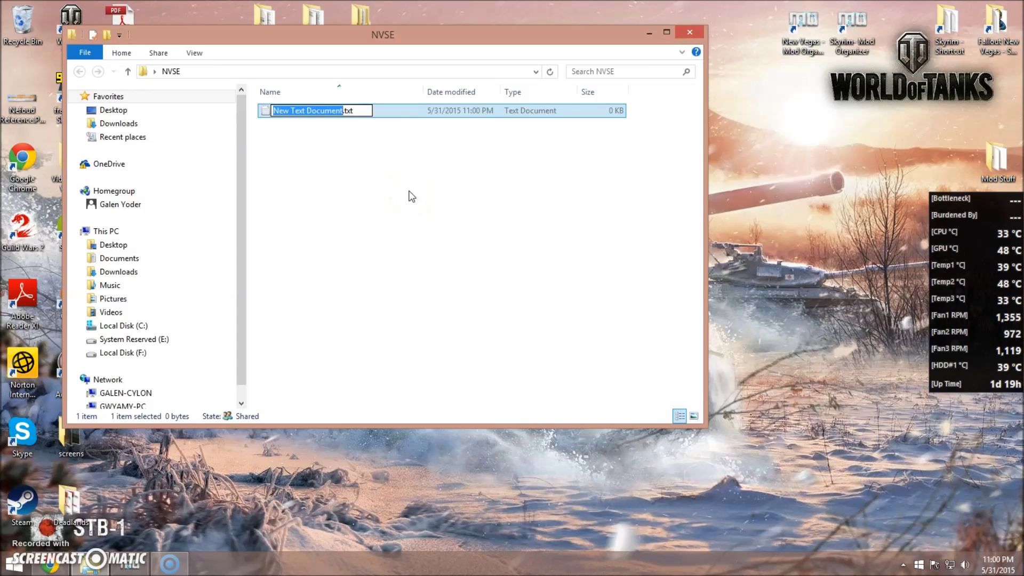
type("NVSE.")
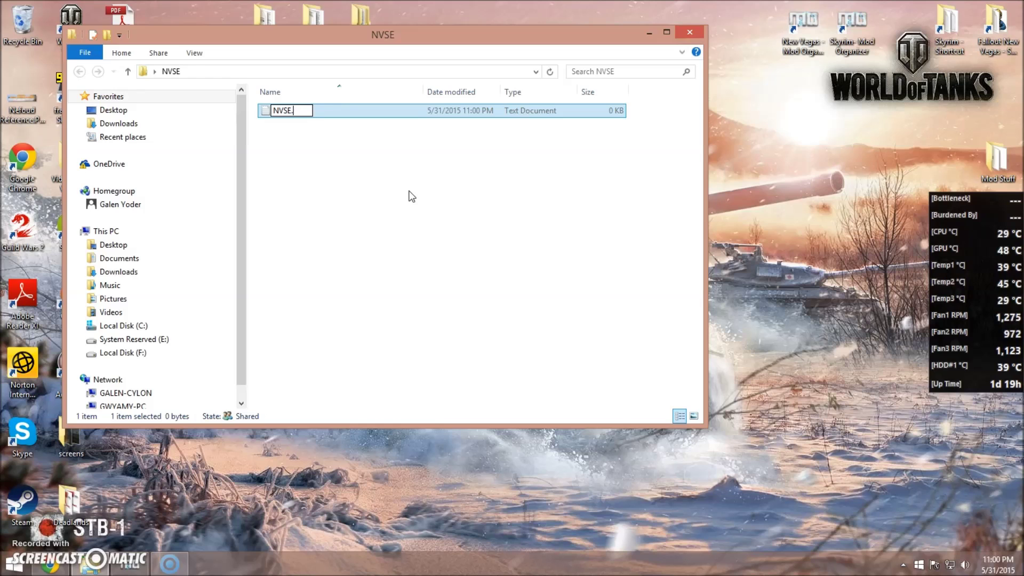
type("ini")
key("Return")
left_click(566, 288)
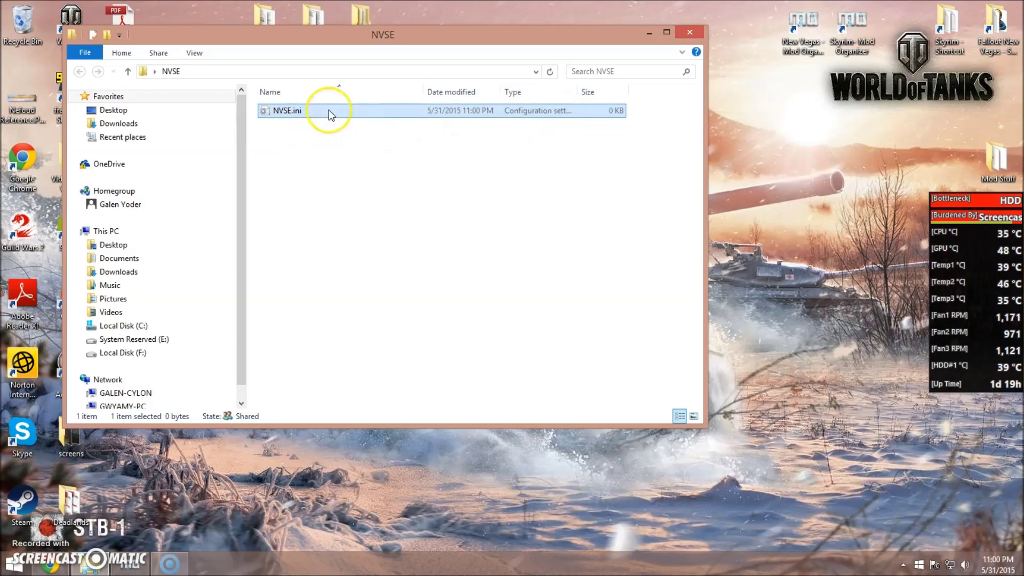
left_click(348, 113)
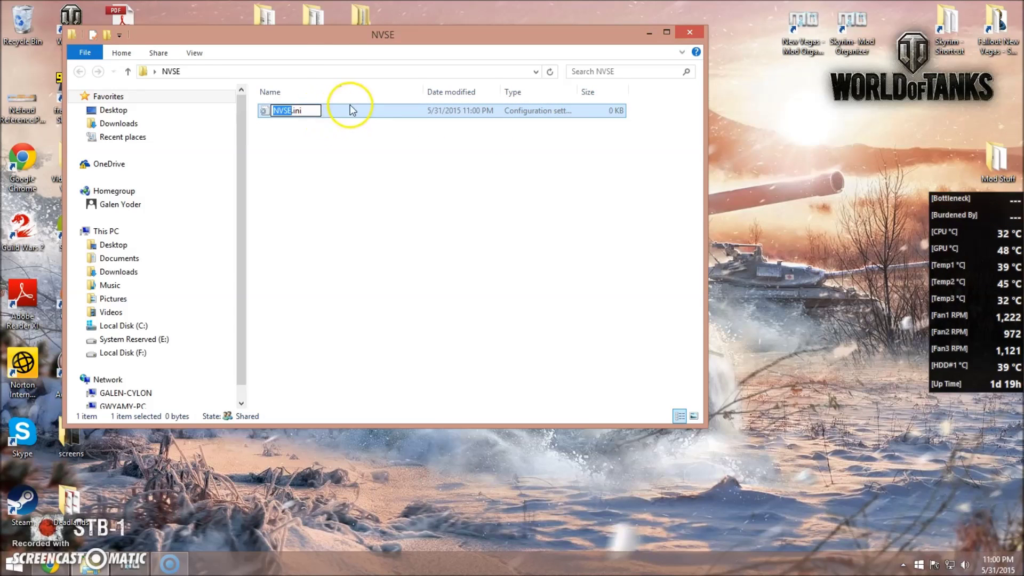
left_click(352, 110)
double_click(332, 110)
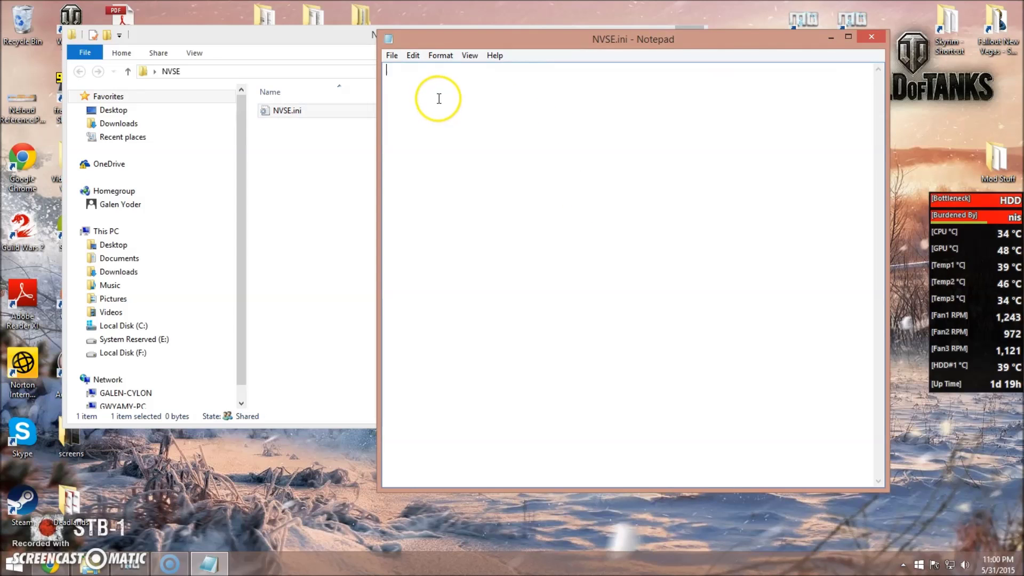
Paste the Memory heap setting into NVSE.ini, save it and close Notepad.
type("[Memory] DefaultHeapInitialAllocMB=450")
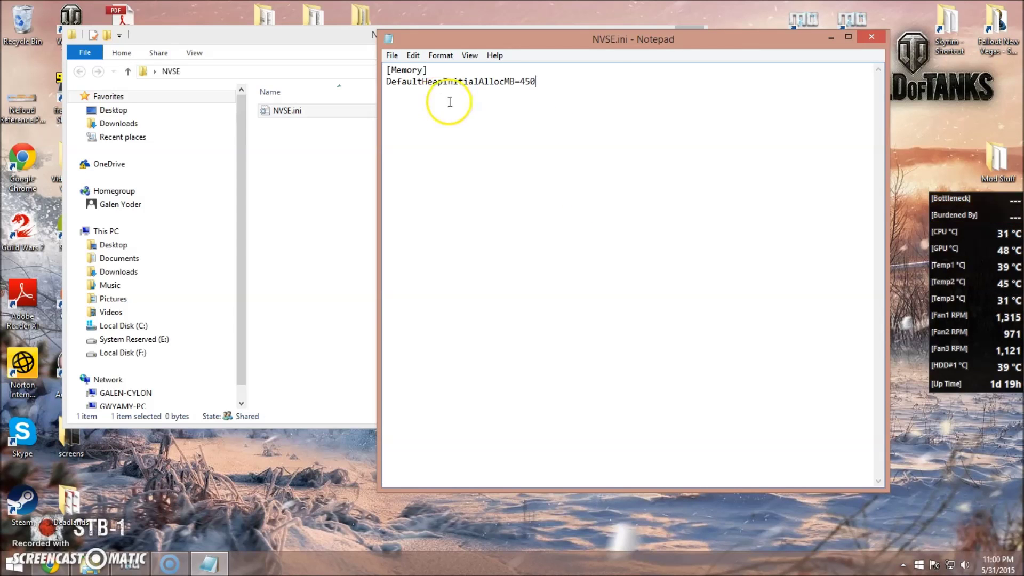
left_click(394, 57)
left_click(429, 100)
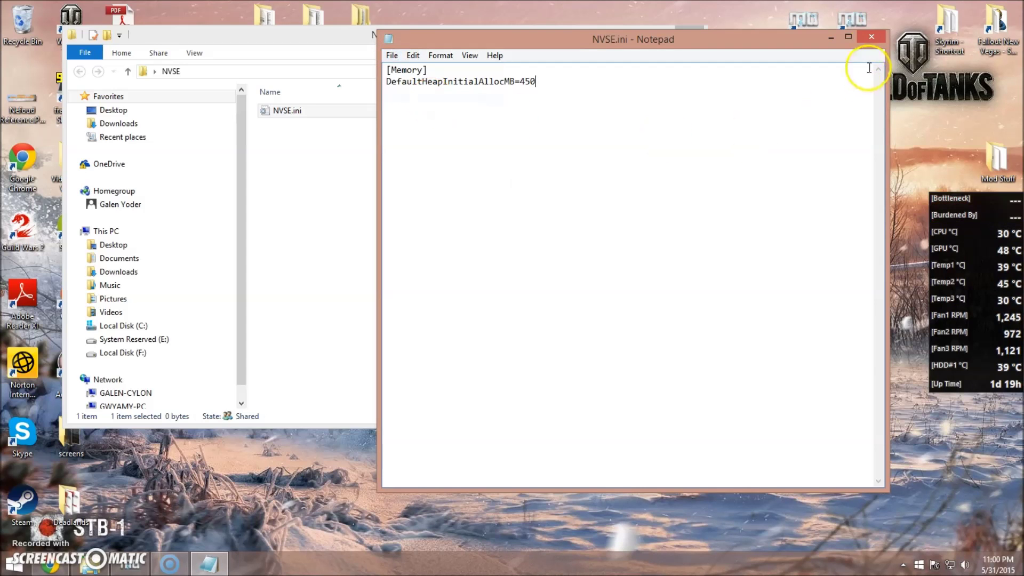
left_click(871, 36)
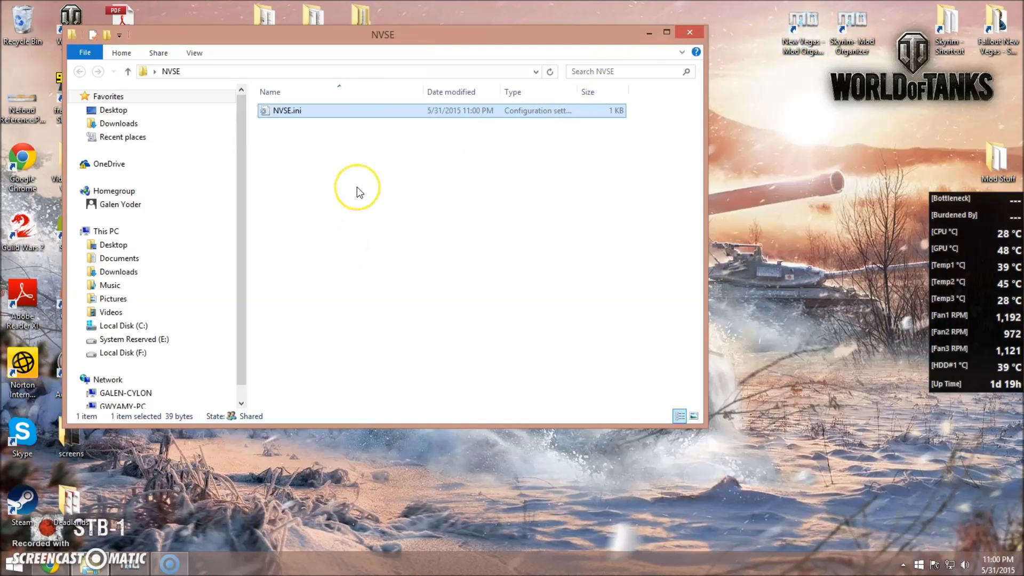
Close the NVSE folder window and zip the folder into NVSE.zip beside it.
left_click(356, 188)
left_click(700, 36)
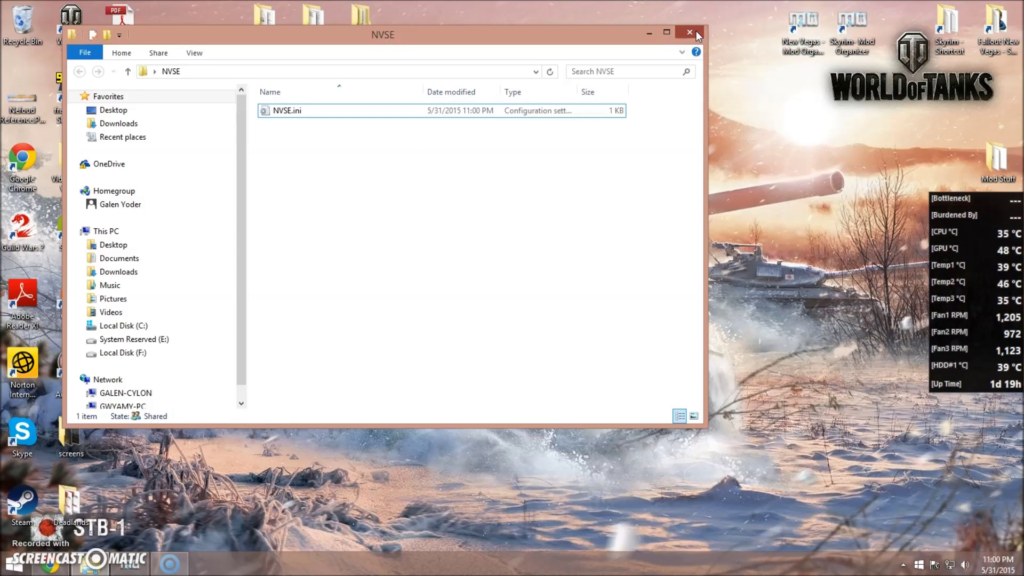
left_click(696, 31)
left_click(472, 269)
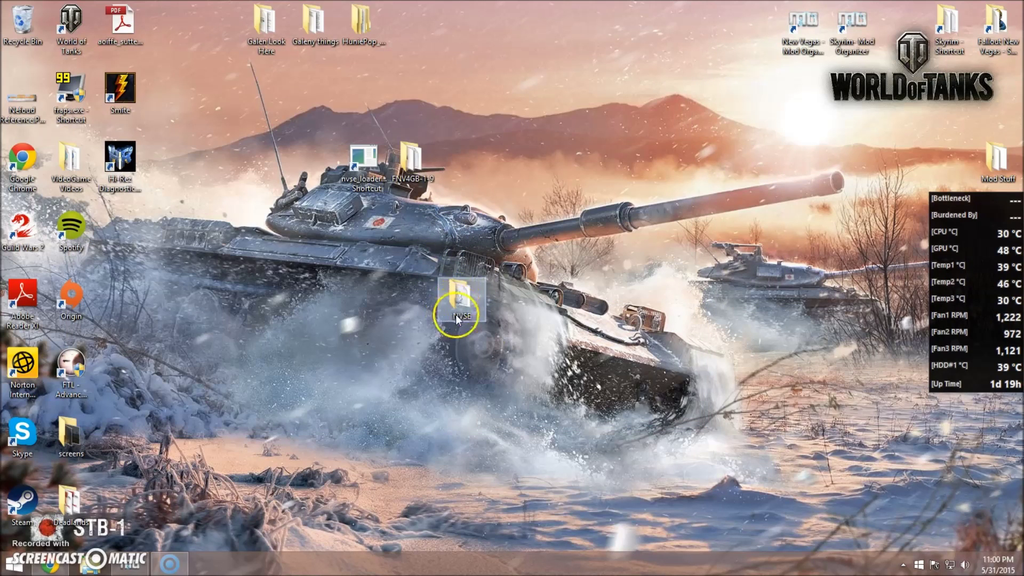
right_click(460, 296)
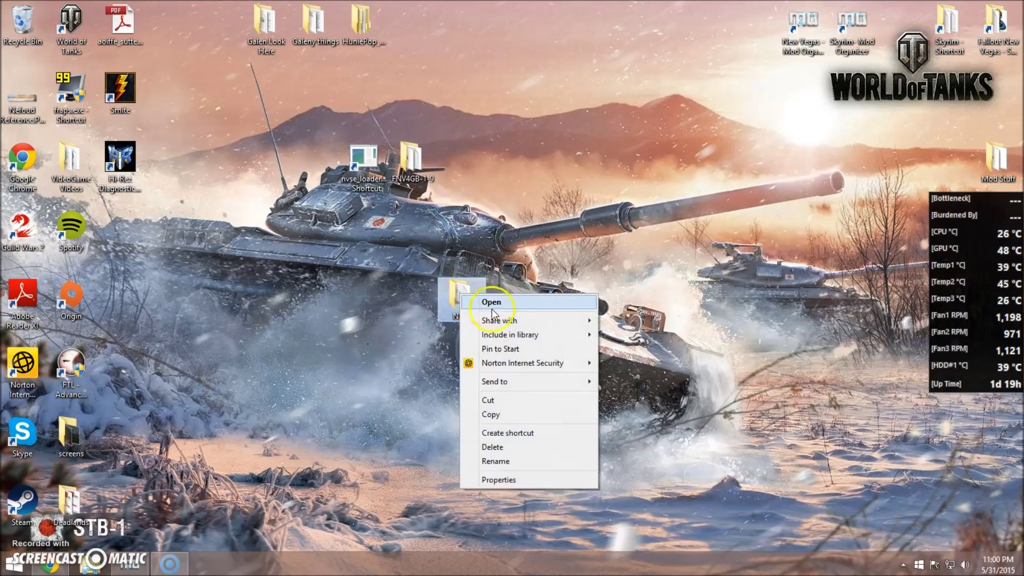
mouse_move(582, 384)
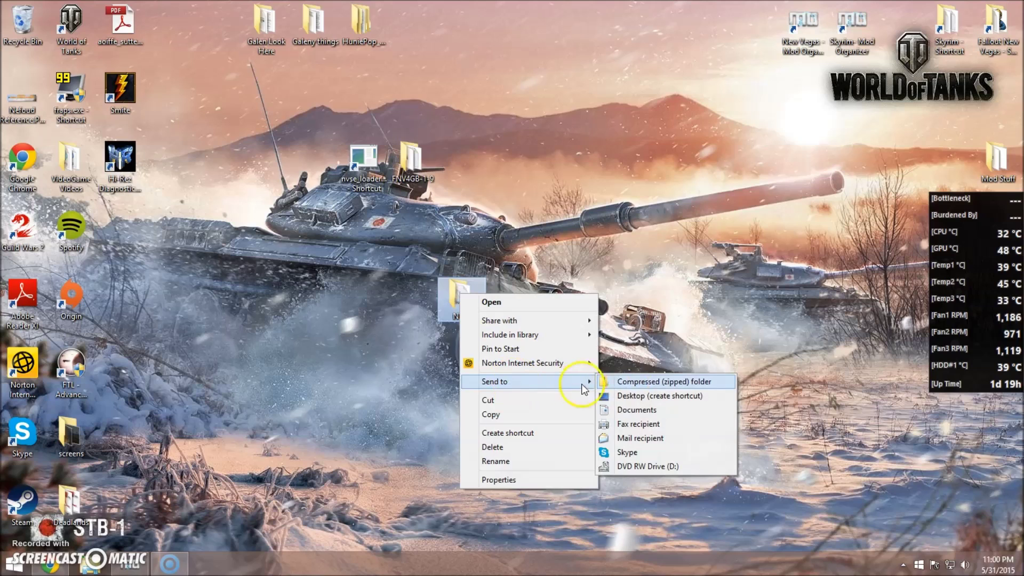
left_click(631, 381)
left_click_drag(119, 230, 570, 275)
Install NVSE.zip from the Desktop as mod NVSE, replacing the existing NVSE mod.
left_click(128, 563)
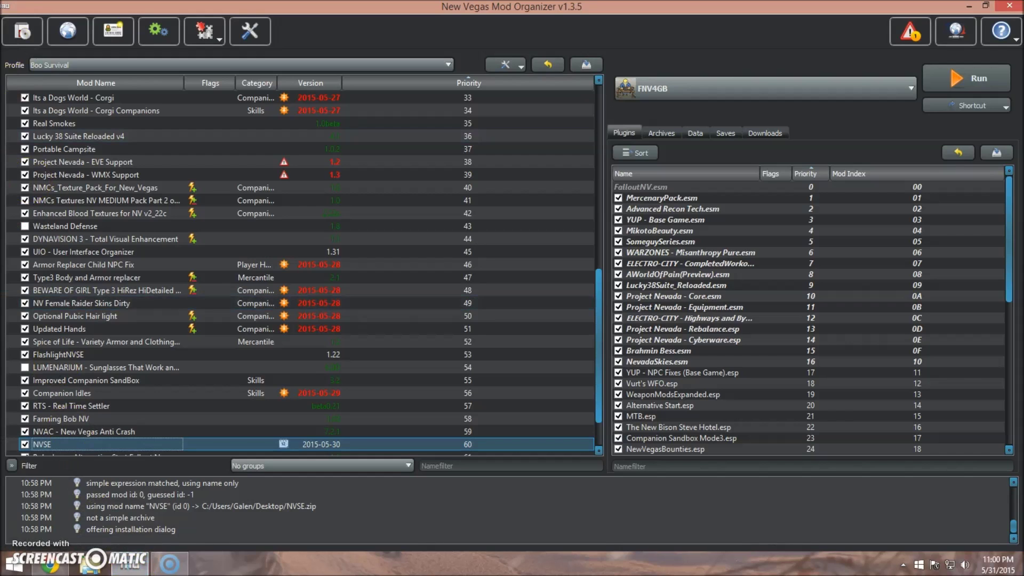
left_click(24, 26)
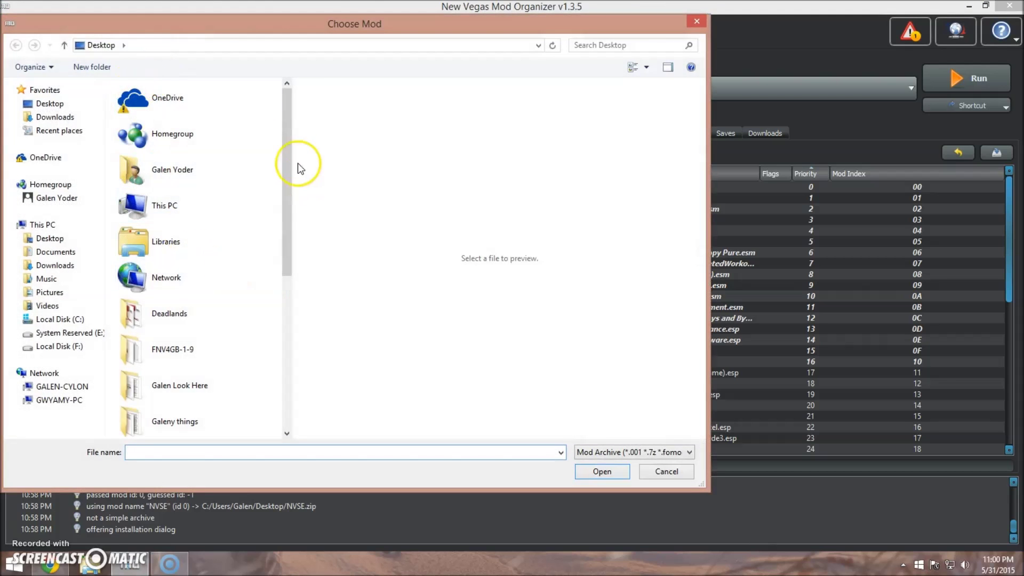
left_click_drag(290, 148, 274, 336)
left_click(157, 387)
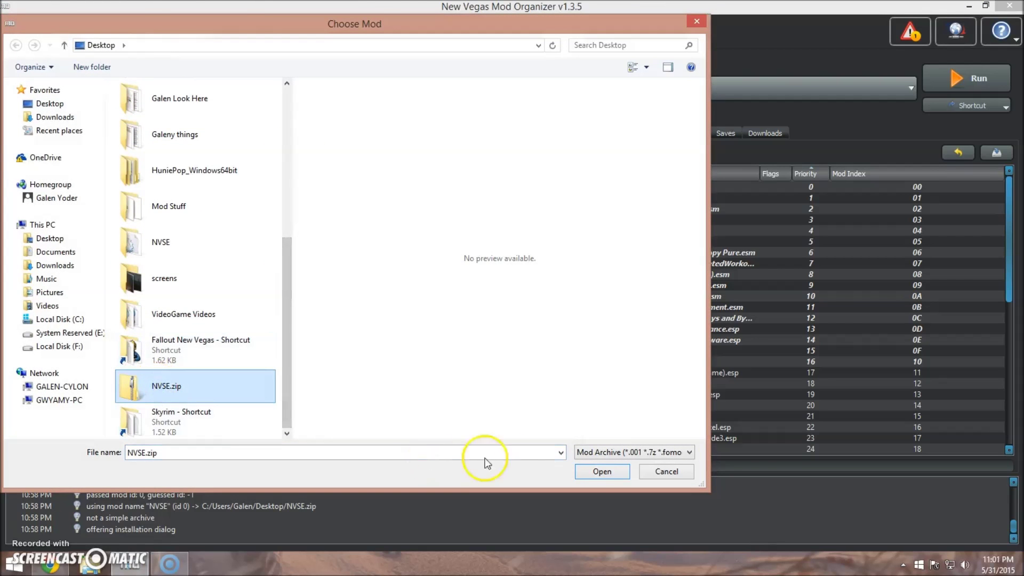
left_click(599, 470)
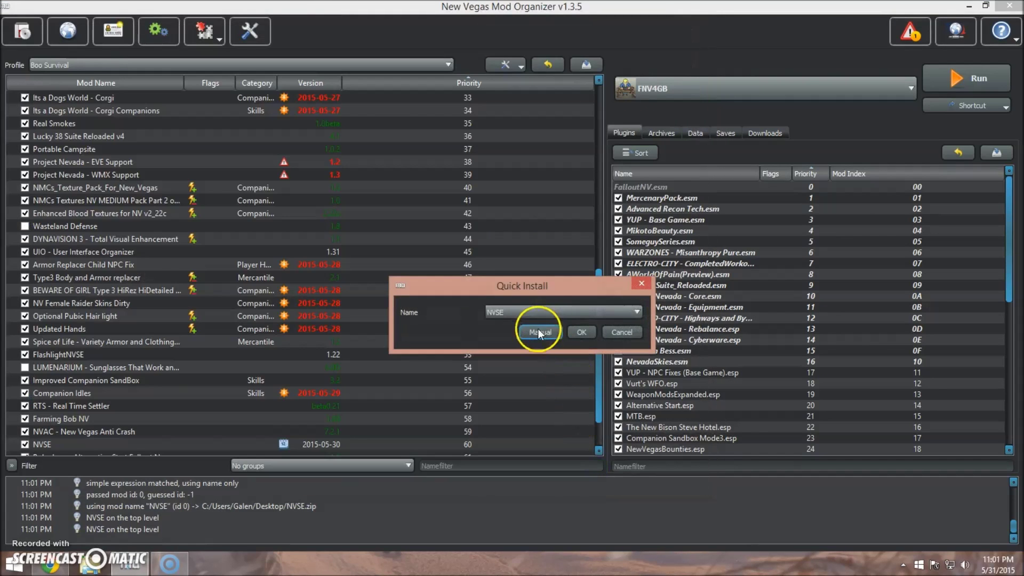
left_click(583, 333)
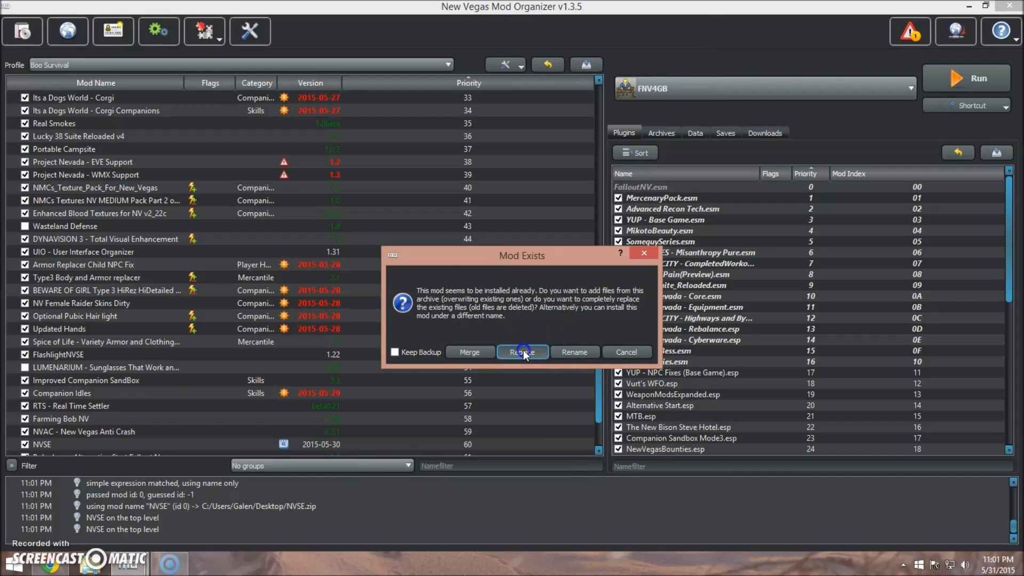
left_click(523, 350)
scroll(229, 304, "down", 2)
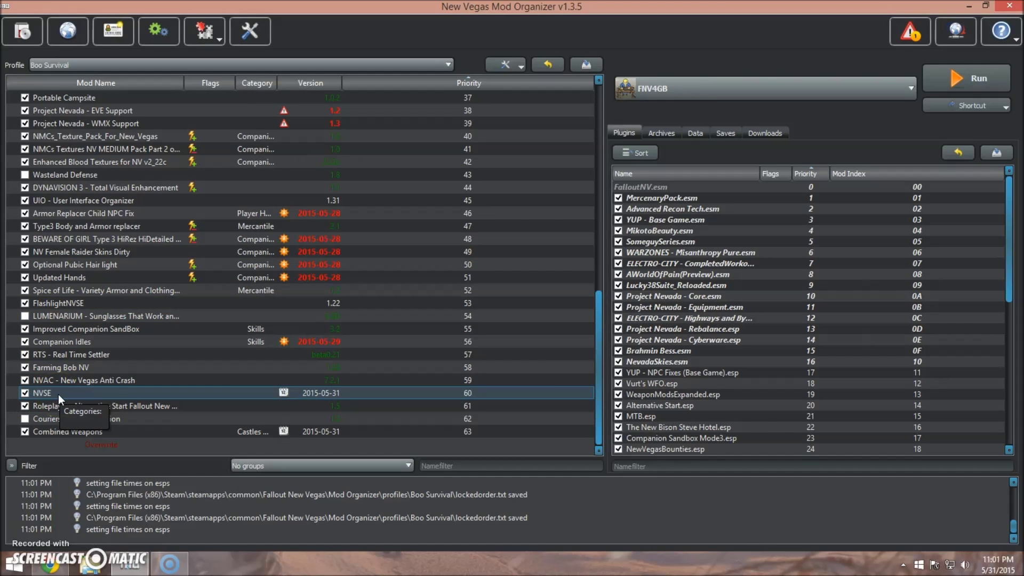
left_click(84, 392)
left_click(969, 6)
left_click(462, 297)
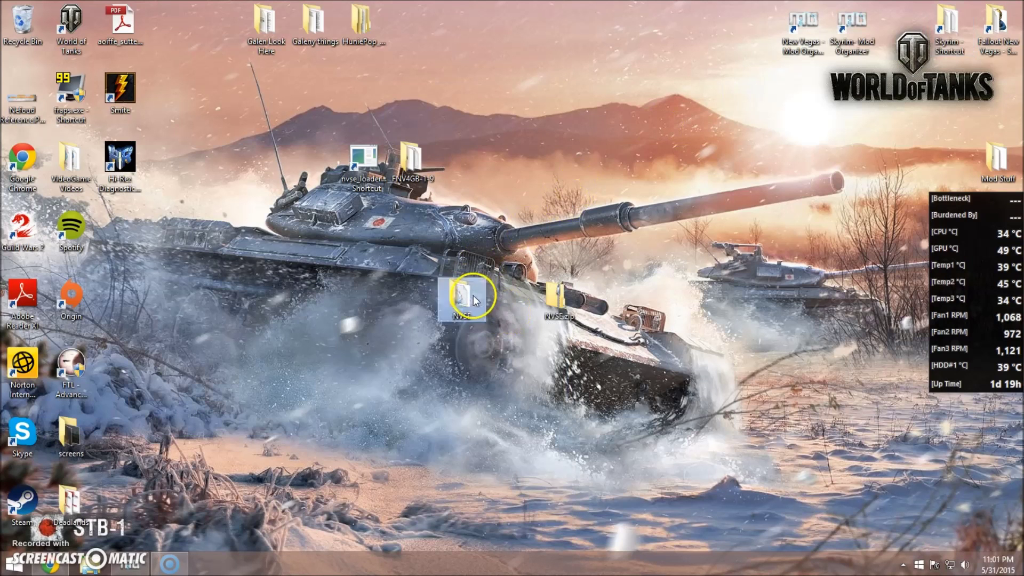
double_click(472, 295)
double_click(377, 111)
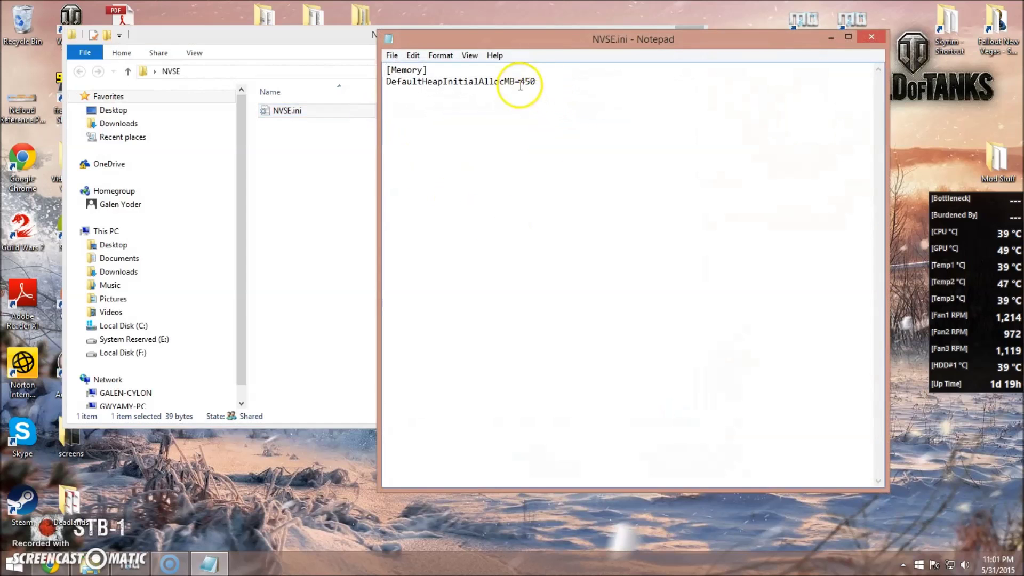
left_click_drag(521, 84, 548, 84)
left_click(502, 152)
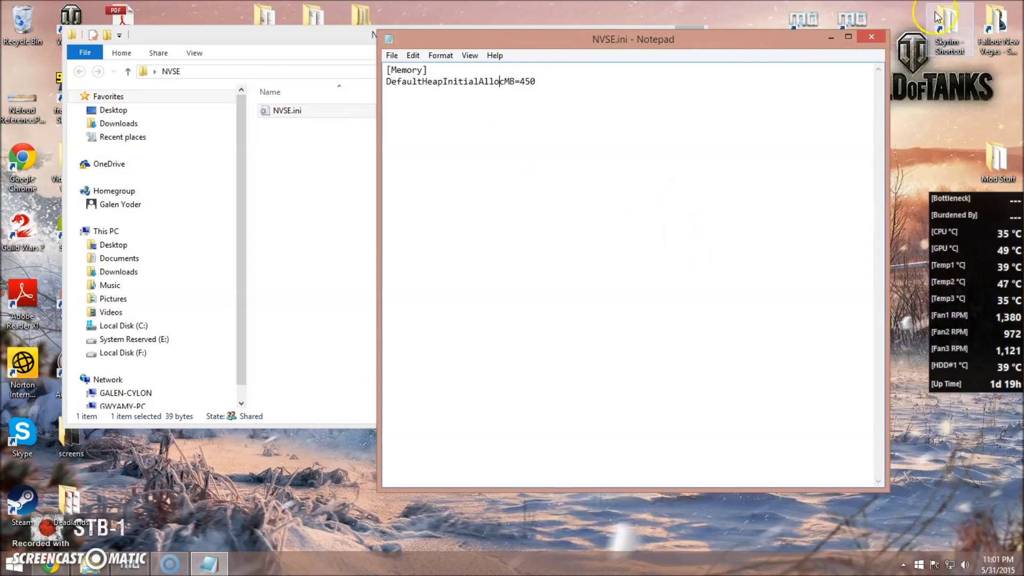
left_click(872, 36)
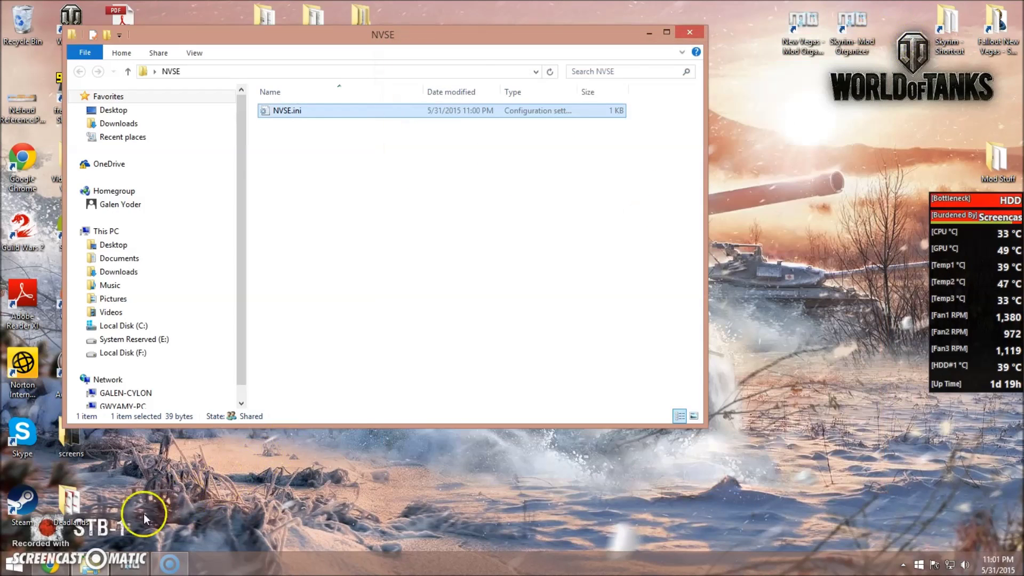
left_click(90, 566)
left_click(128, 564)
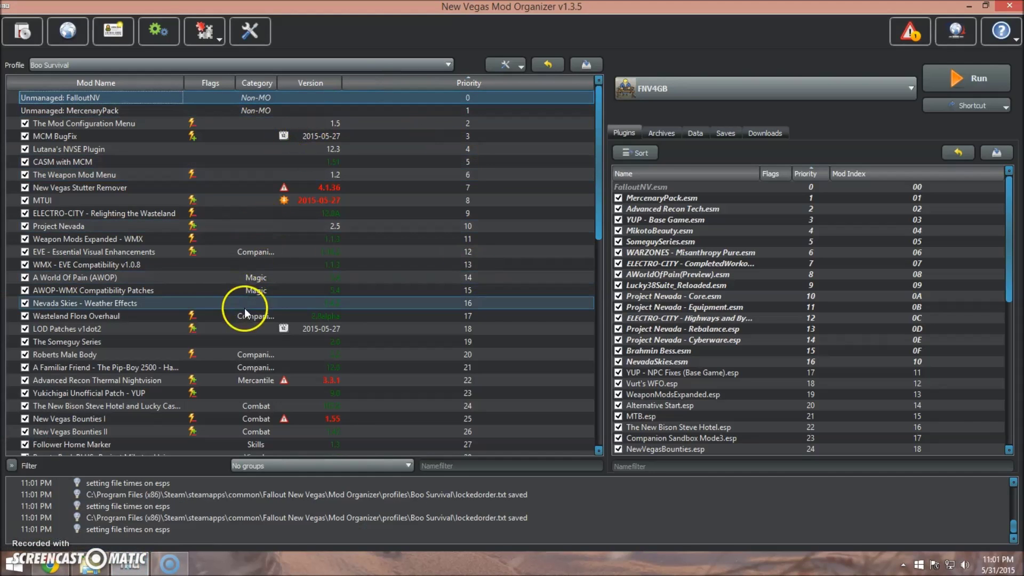
In Stutter Remover's Filetree, expand NVSE > Plugins and select sr_New_Vegas_Stutter_Remover.ini.
left_click(149, 187)
right_click(150, 186)
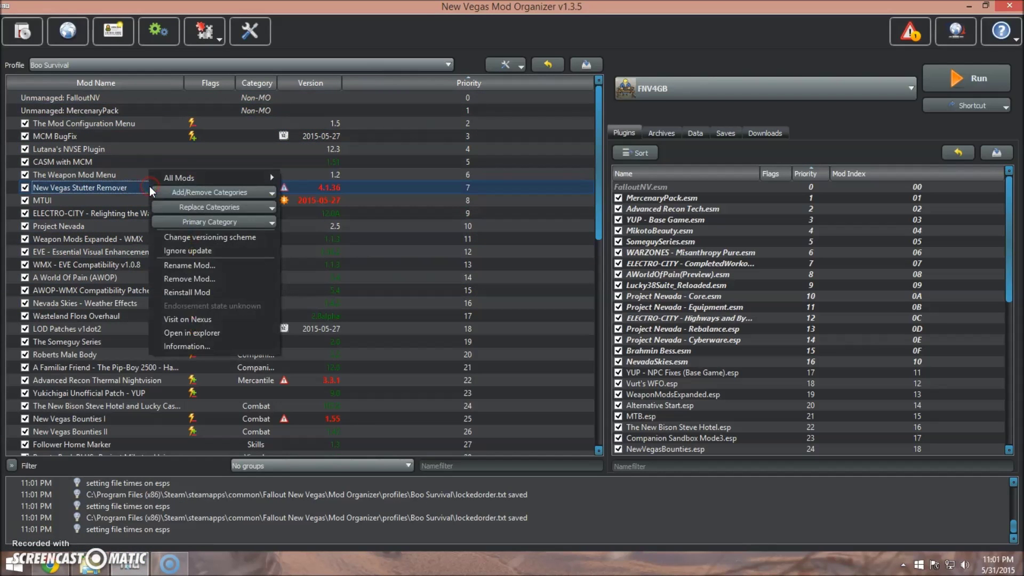
left_click(177, 345)
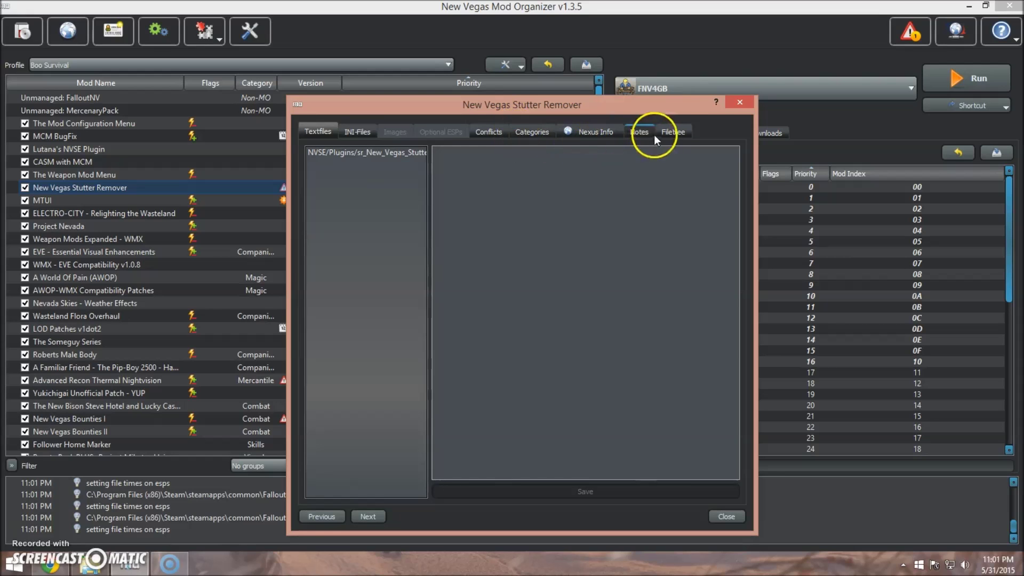
left_click(669, 130)
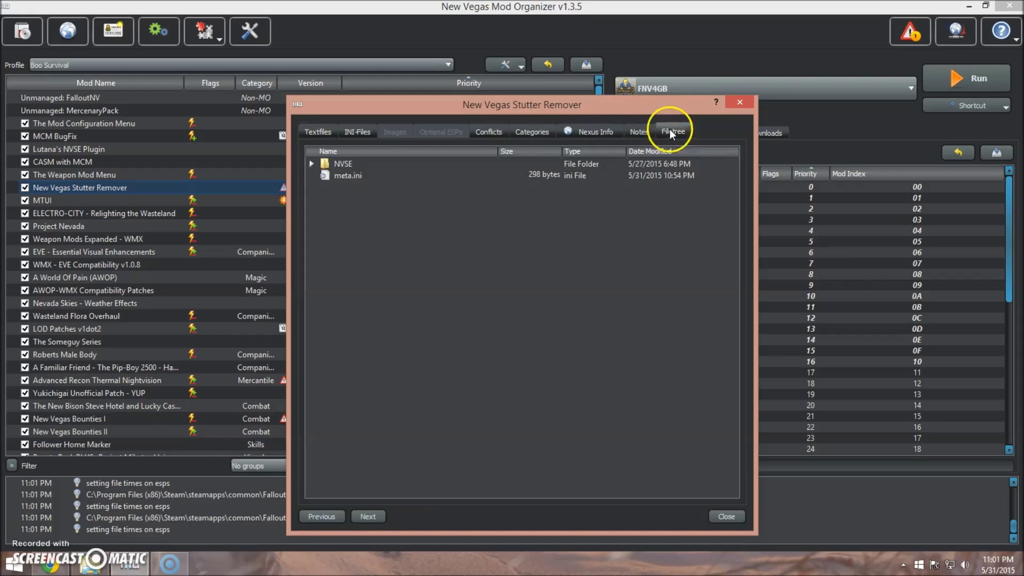
left_click(310, 163)
left_click(323, 175)
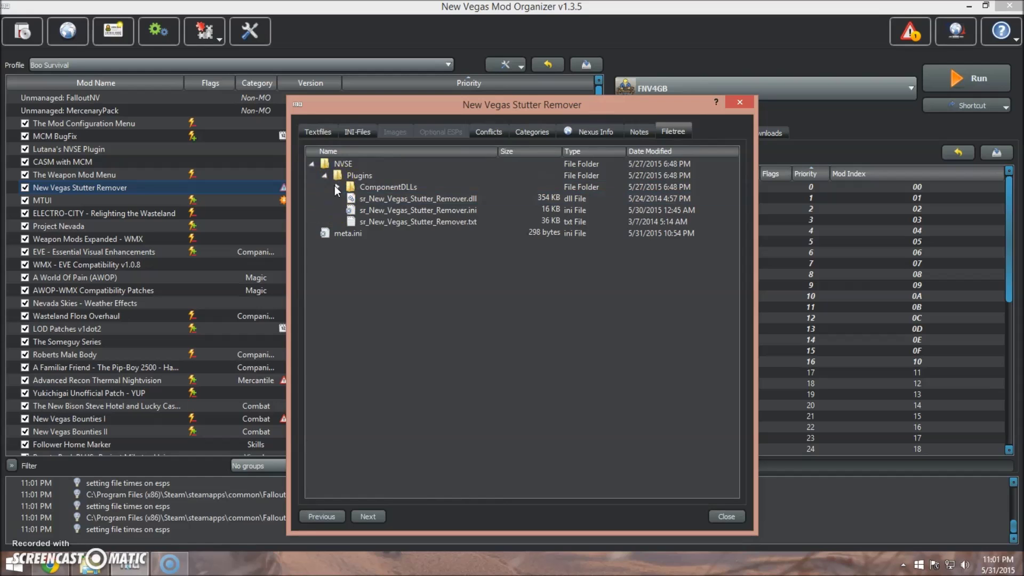
left_click(427, 213)
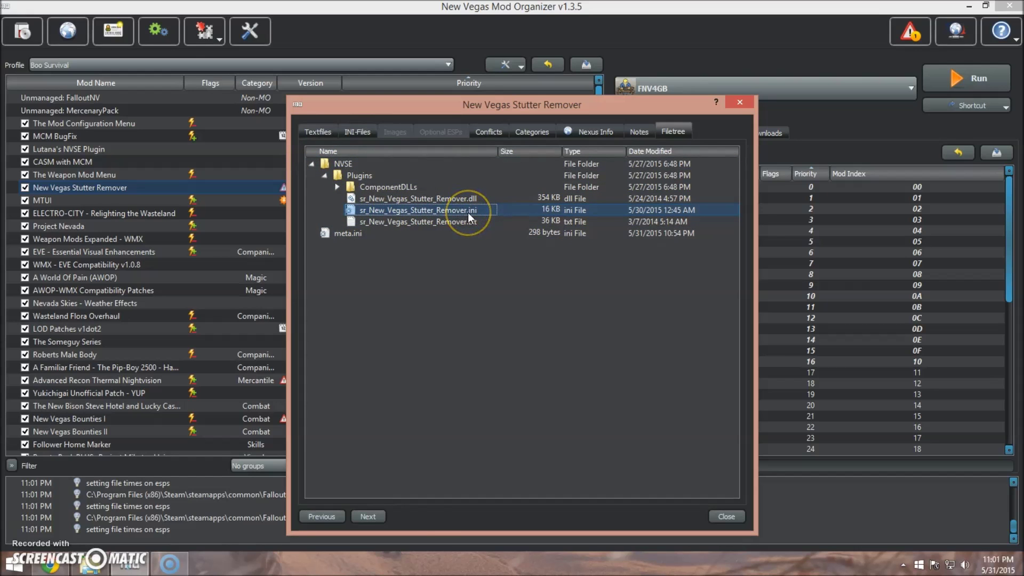
Open sr_New_Vegas_Stutter_Remover.ini in Notepad and confirm iHeapSize = 450 under the Heap section.
right_click(423, 208)
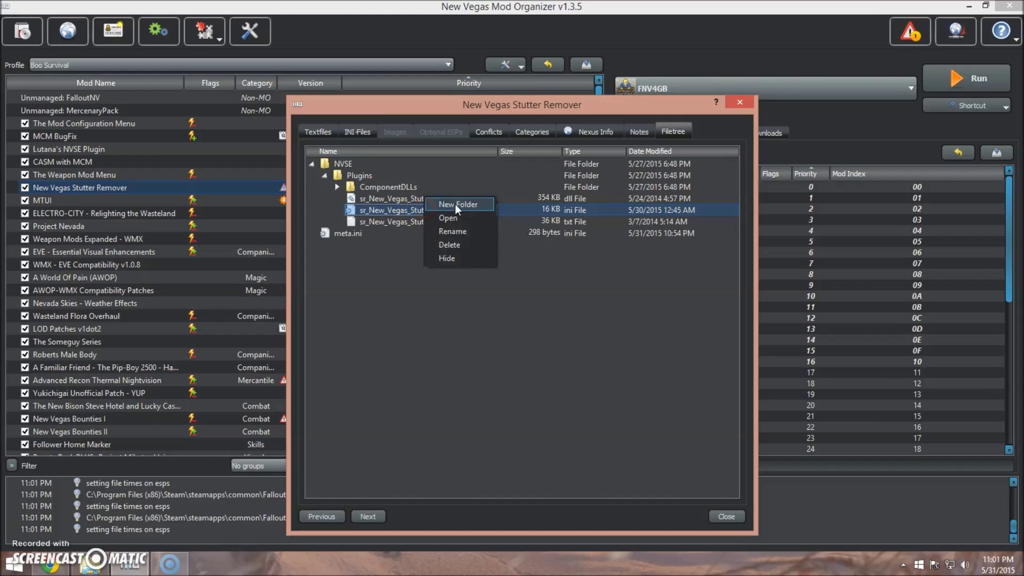
left_click(456, 216)
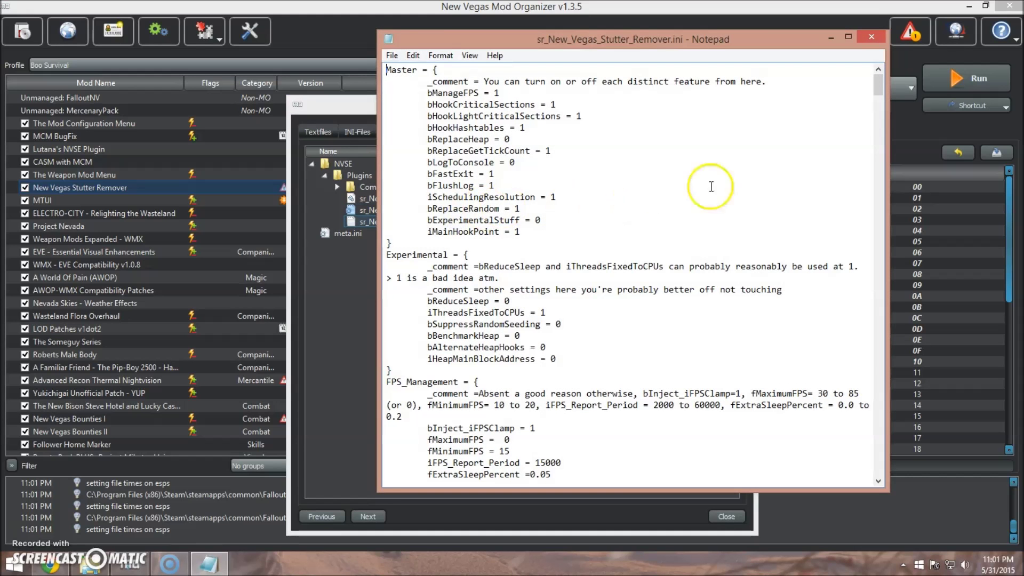
left_click_drag(877, 83, 877, 120)
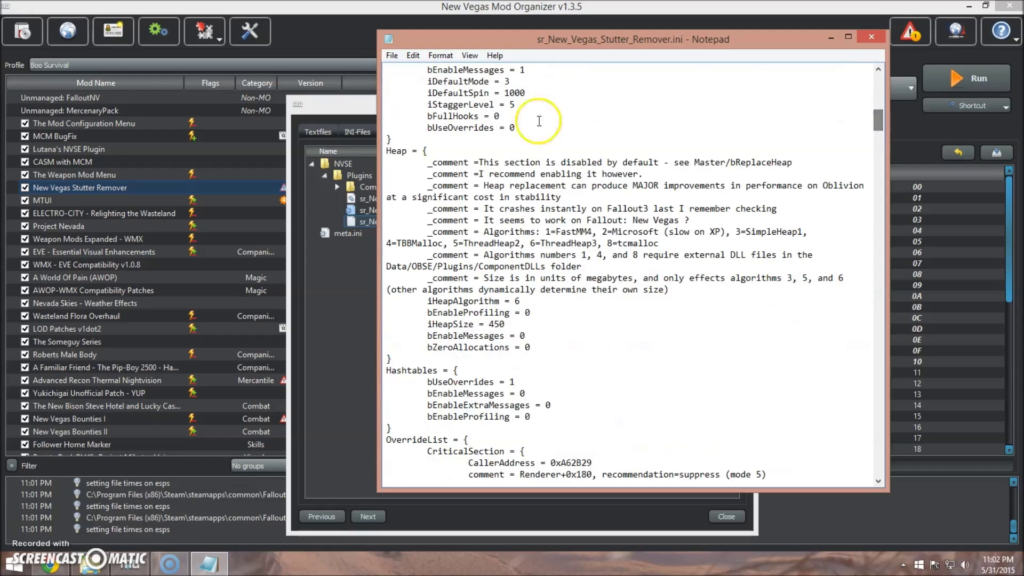
double_click(386, 152)
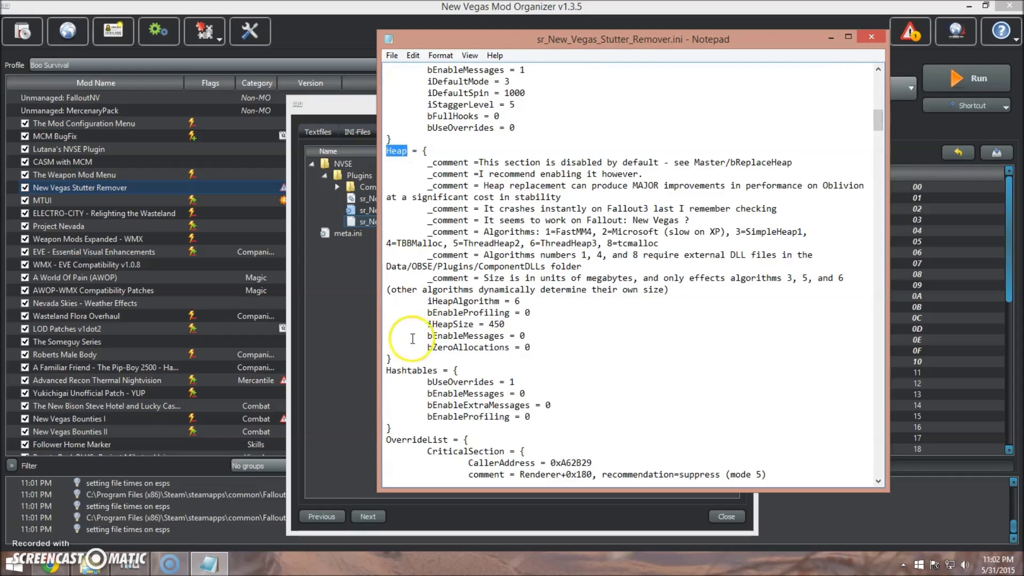
left_click_drag(428, 324, 468, 322)
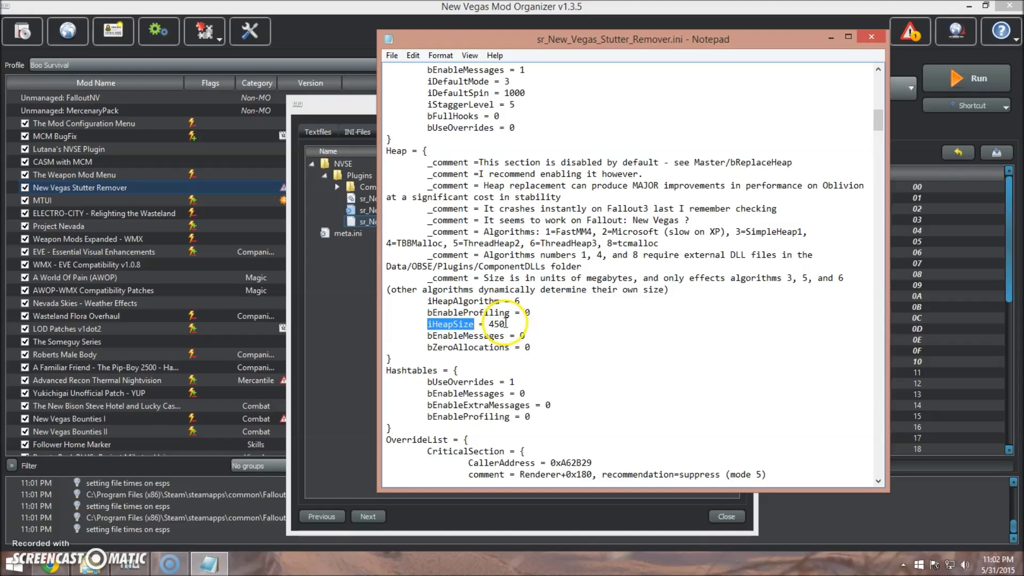
left_click_drag(528, 324, 487, 326)
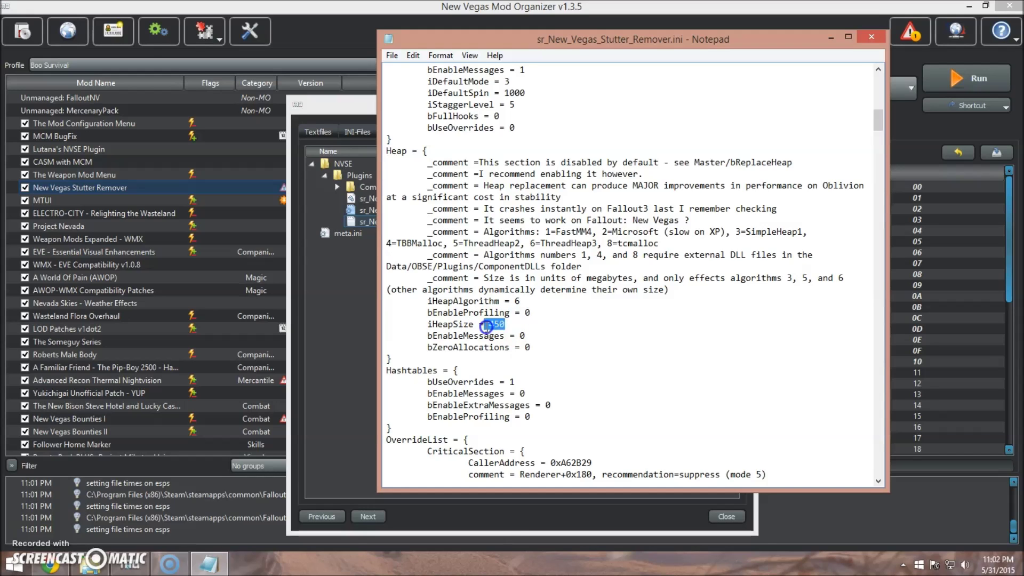
left_click(562, 321)
Save the ini file, close Notepad, and close the Stutter Remover information window.
left_click(390, 54)
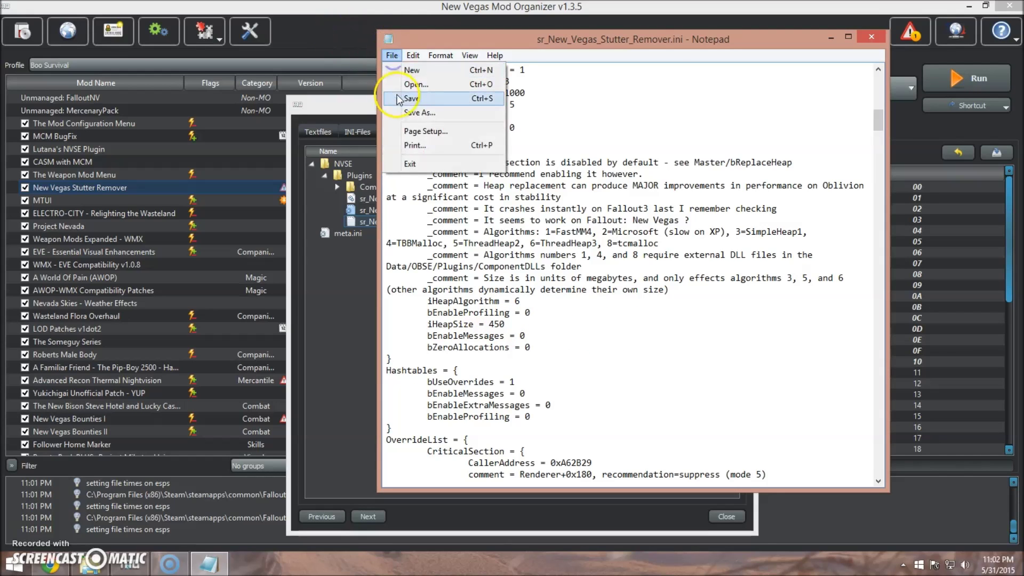
left_click(395, 96)
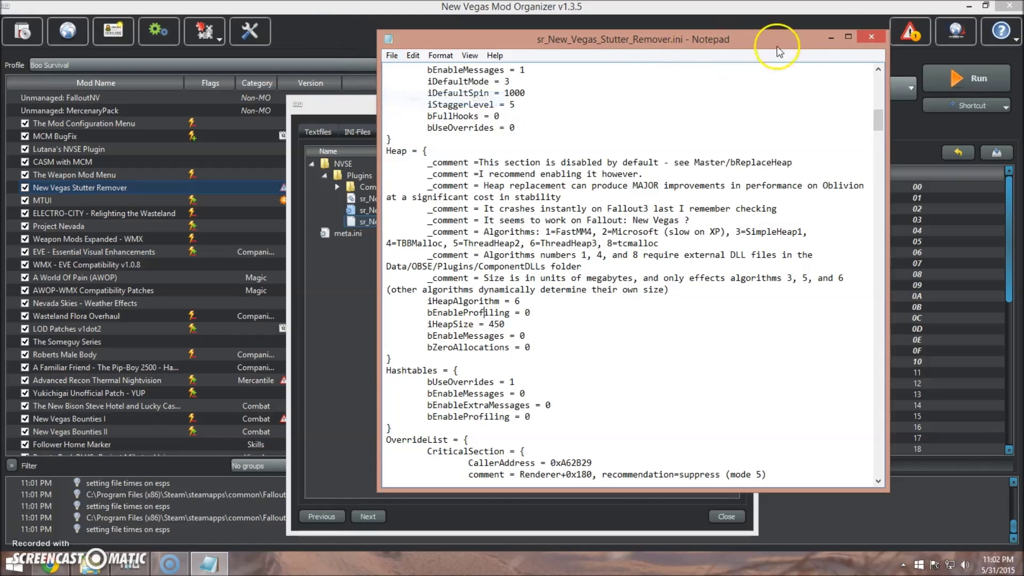
left_click(871, 36)
left_click(704, 514)
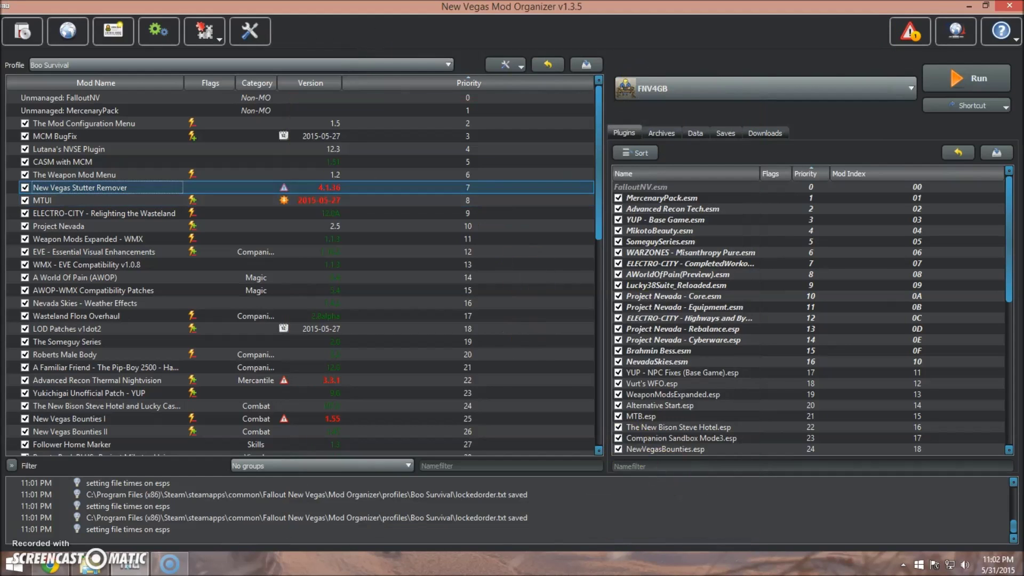
Minimize Mod Organizer to show the Windows desktop.
left_click(966, 8)
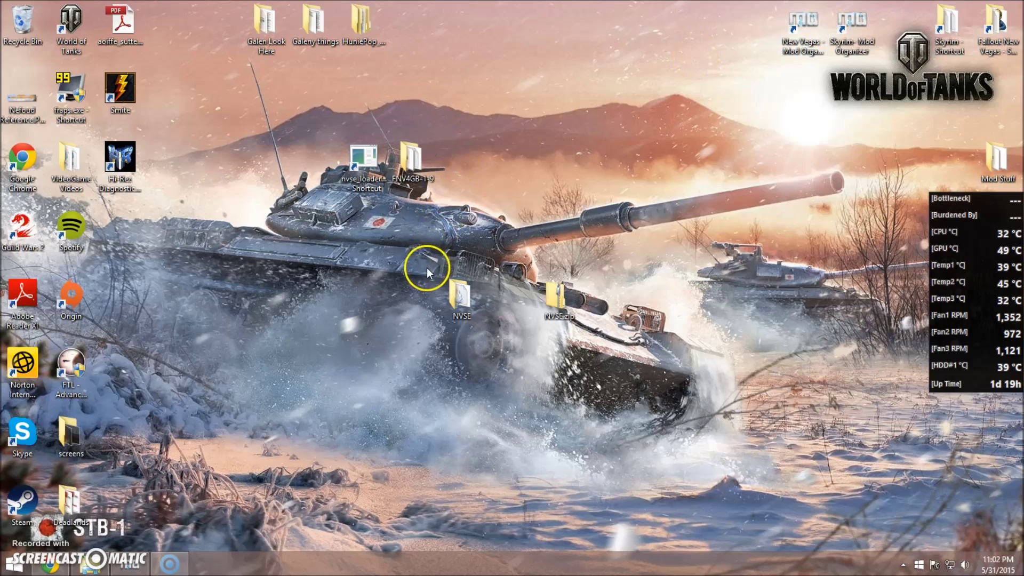